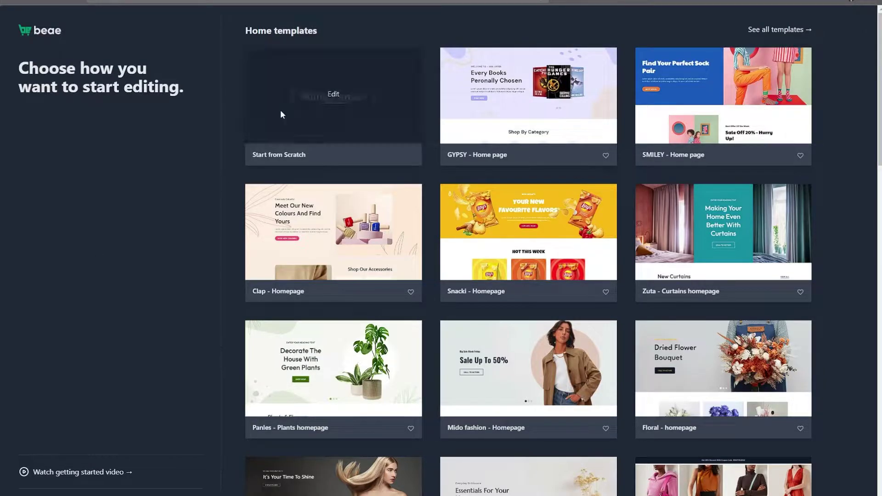
Start from scratch in the page builder, open the mhp product template and look over its page content
{"action": "left_click", "coordinate": [333, 102]}
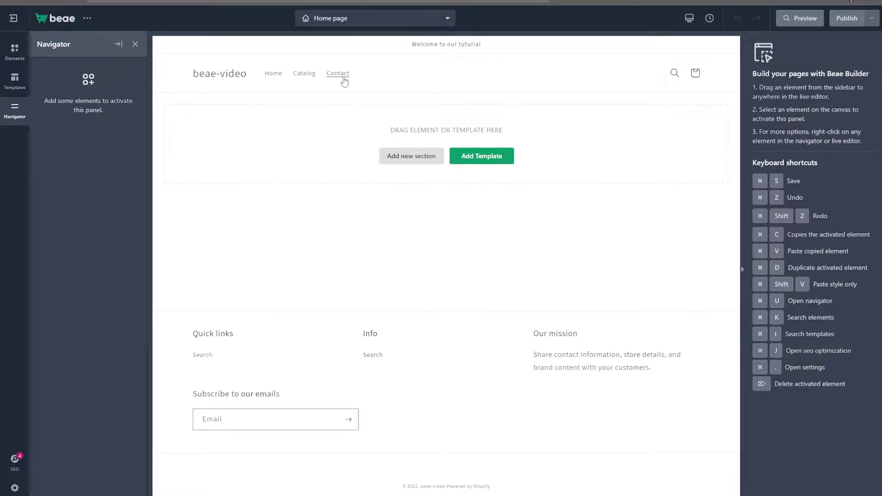
{"action": "left_click", "coordinate": [375, 28]}
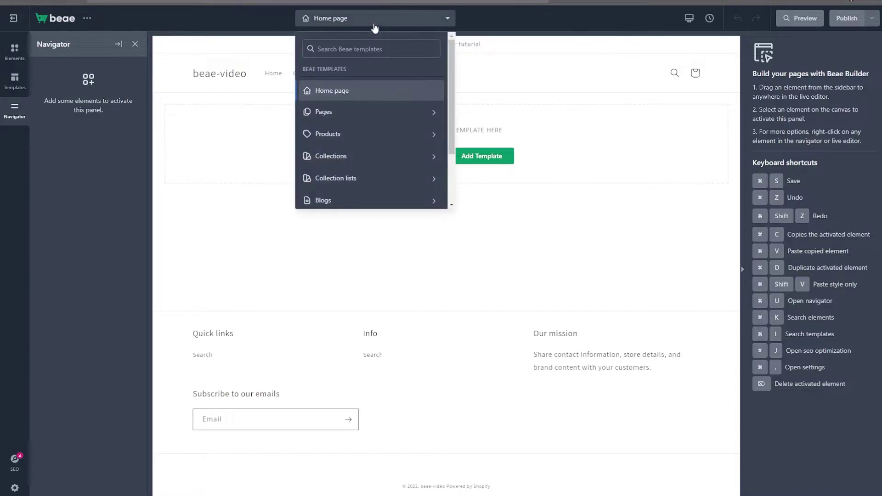
{"action": "left_click", "coordinate": [320, 135]}
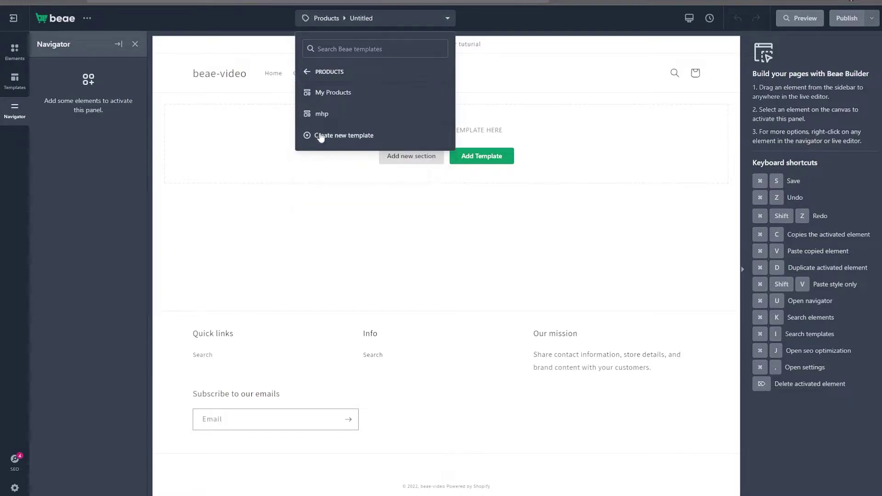
{"action": "left_click", "coordinate": [343, 117]}
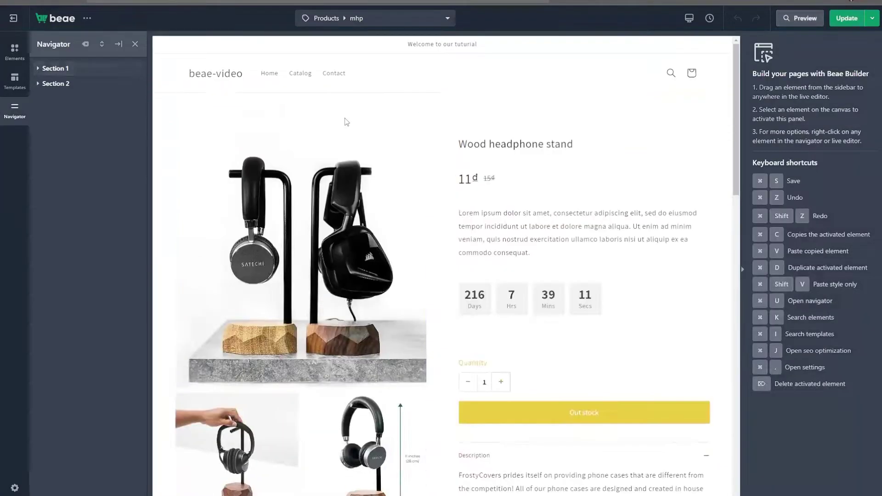
{"action": "scroll", "coordinate": [506, 142], "scroll_direction": "down", "scroll_amount": 10}
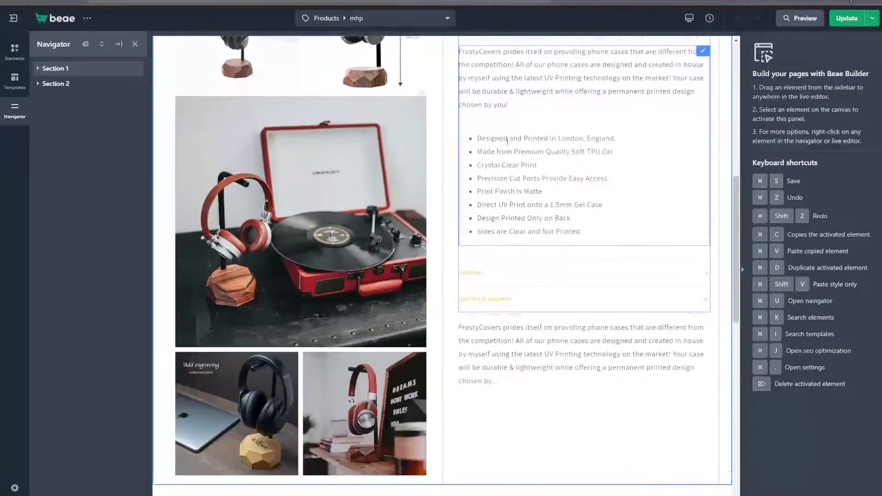
{"action": "scroll", "coordinate": [503, 99], "scroll_direction": "up", "scroll_amount": 10}
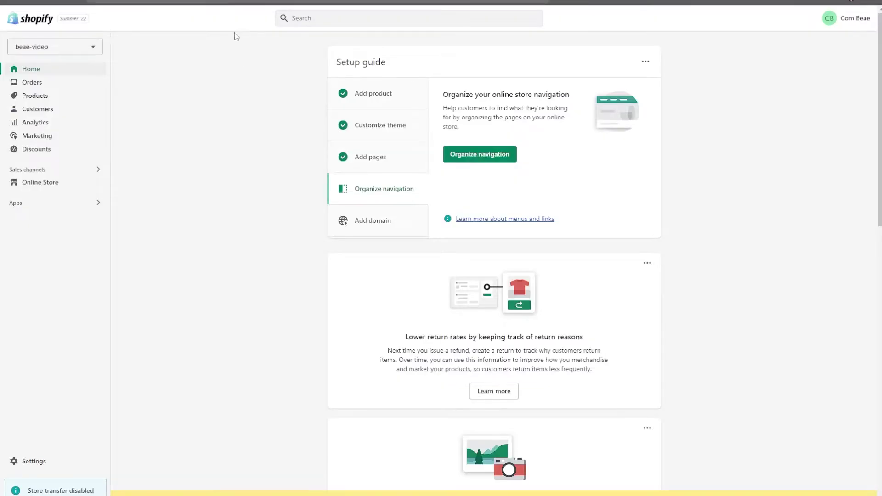
Switch to the Shopify admin, open the T Lab - AI Language Translate app and dismiss its discount offer
{"action": "left_click", "coordinate": [51, 209]}
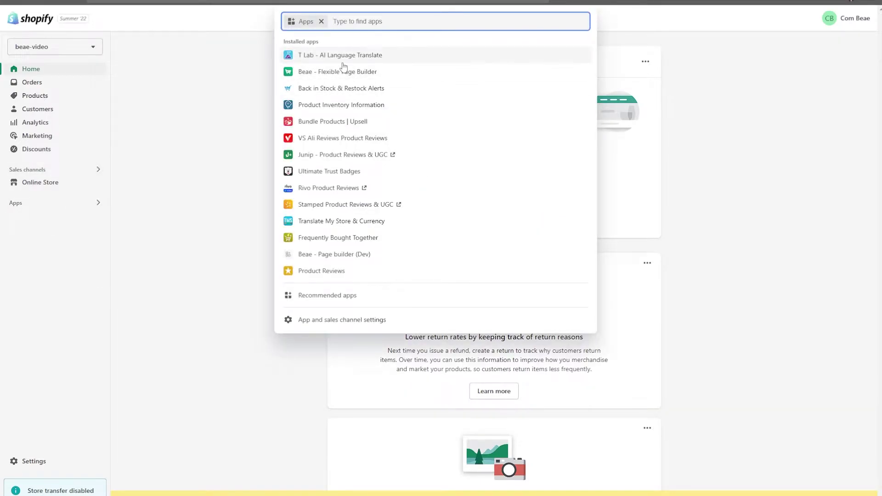
{"action": "left_click", "coordinate": [329, 56]}
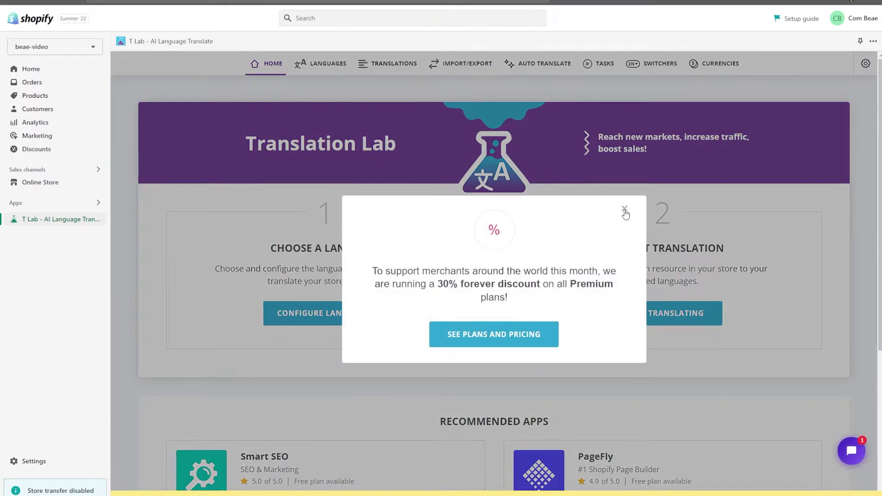
{"action": "left_click", "coordinate": [625, 209]}
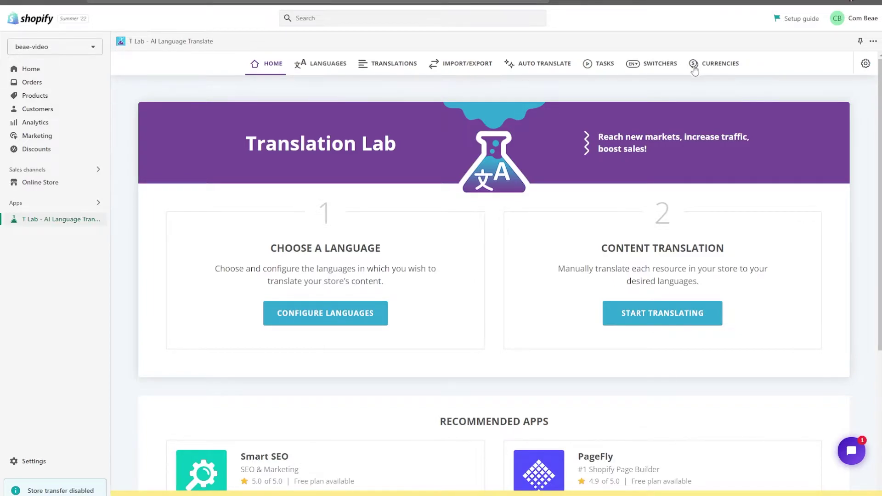
Open the store translations and choose German as the translation language
{"action": "left_click", "coordinate": [378, 68]}
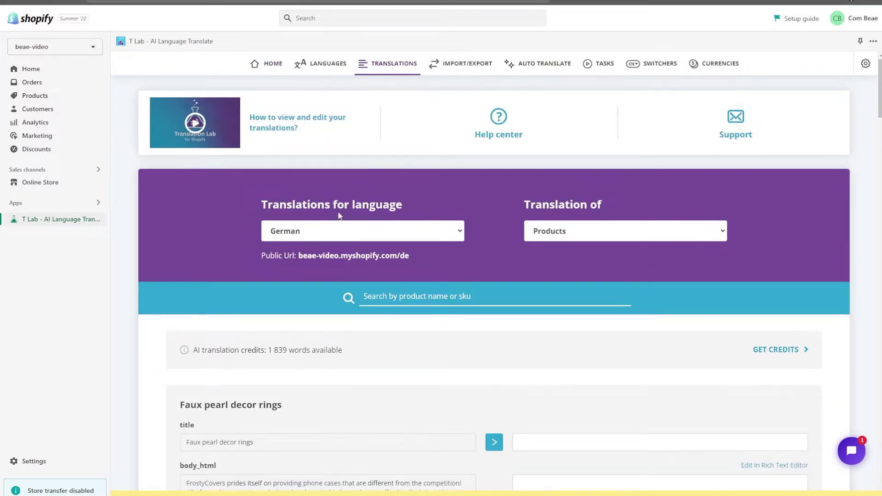
{"action": "left_click", "coordinate": [405, 233]}
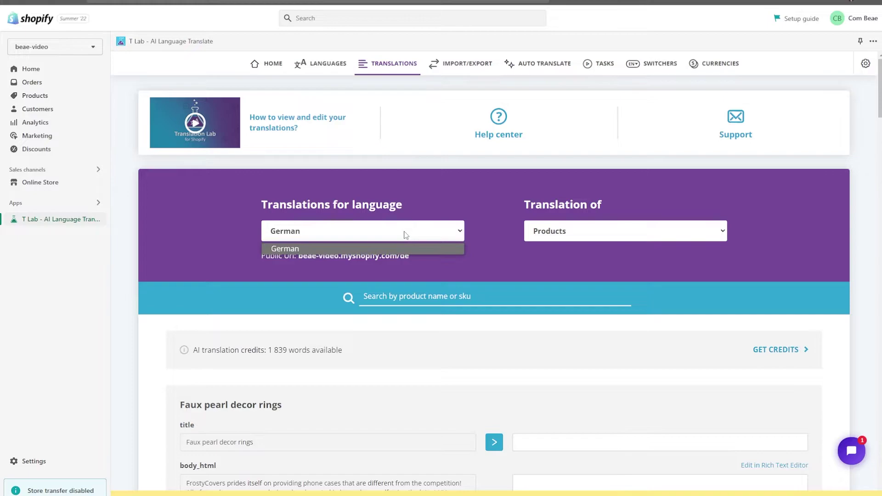
{"action": "left_click", "coordinate": [357, 249]}
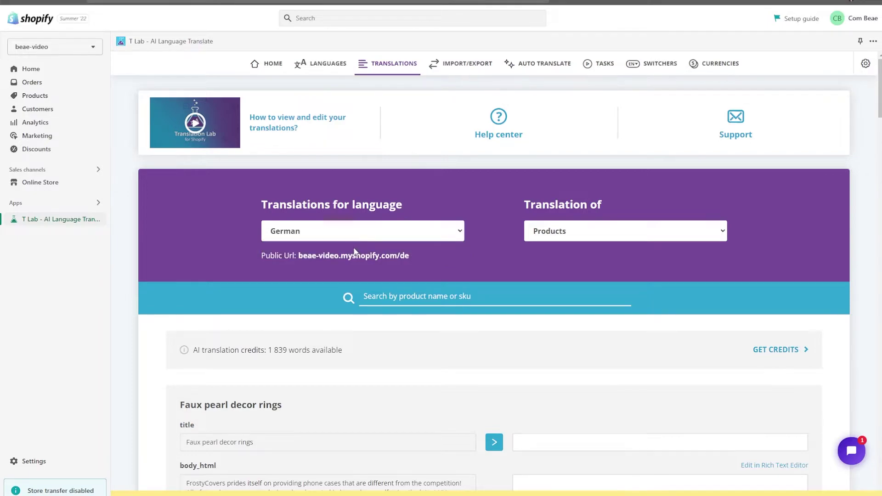
Set the content type for translation to Theme sections (e.g. Homepage)
{"action": "left_click", "coordinate": [595, 236]}
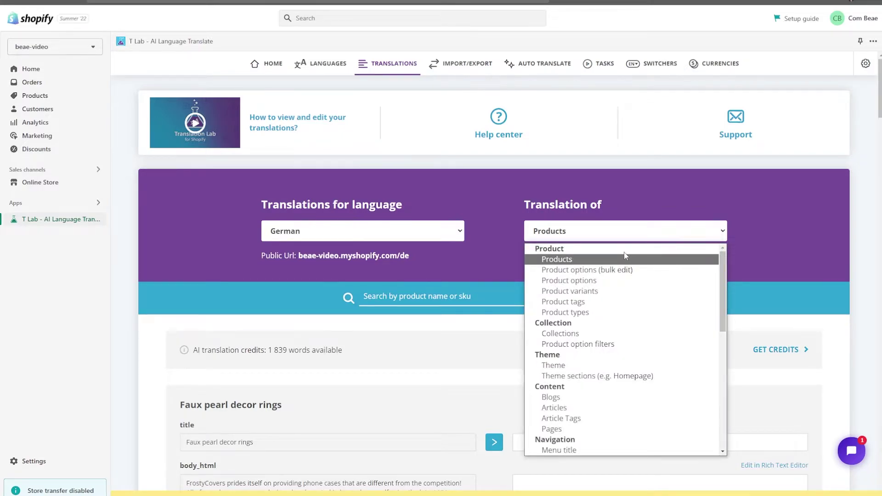
{"action": "scroll", "coordinate": [622, 264], "scroll_direction": "down", "scroll_amount": 2}
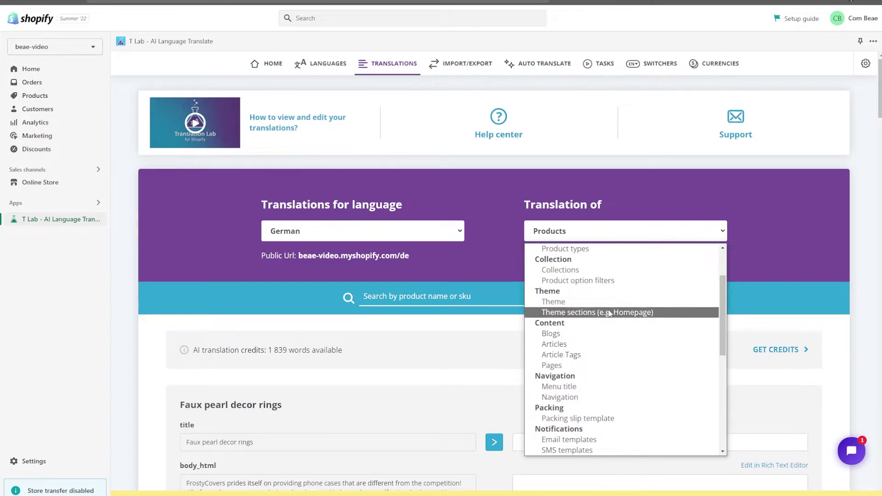
{"action": "scroll", "coordinate": [612, 314], "scroll_direction": "down", "scroll_amount": 6}
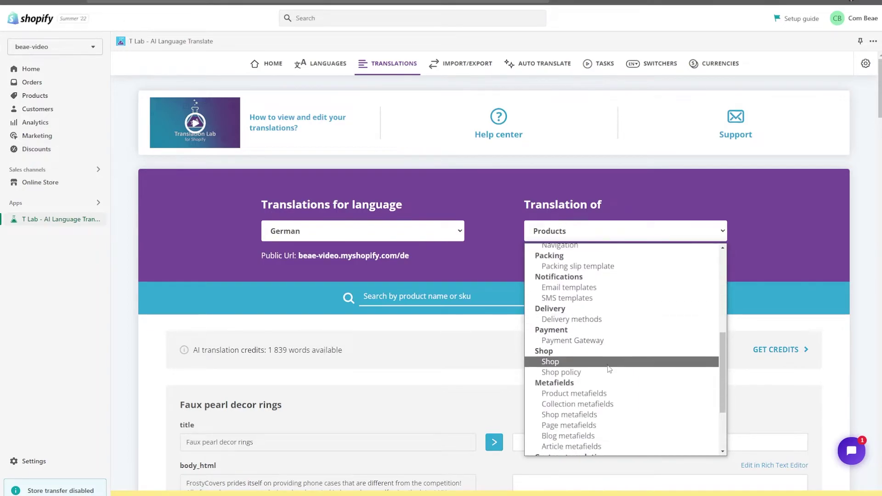
{"action": "scroll", "coordinate": [610, 381], "scroll_direction": "up", "scroll_amount": 2}
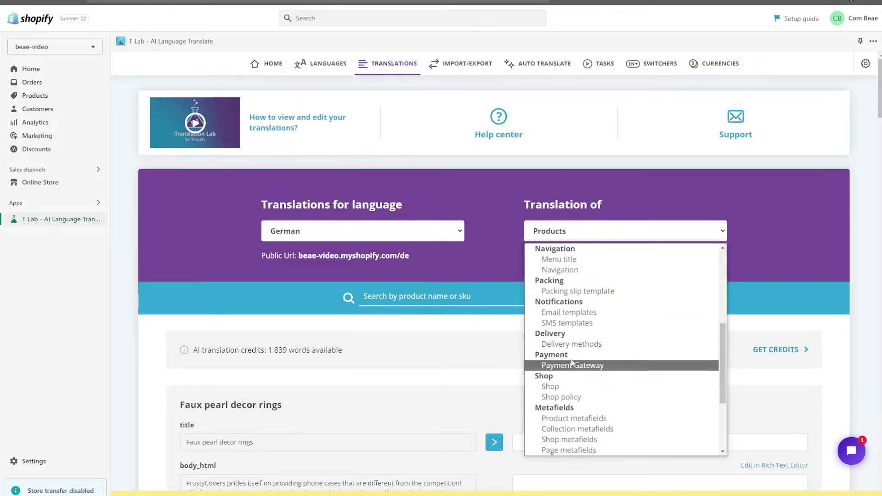
{"action": "scroll", "coordinate": [581, 334], "scroll_direction": "up", "scroll_amount": 1}
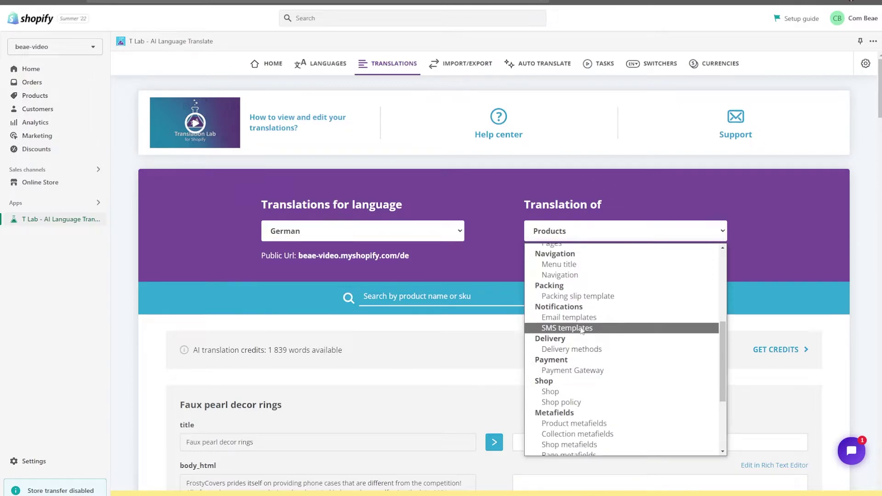
{"action": "scroll", "coordinate": [582, 330], "scroll_direction": "up", "scroll_amount": 2}
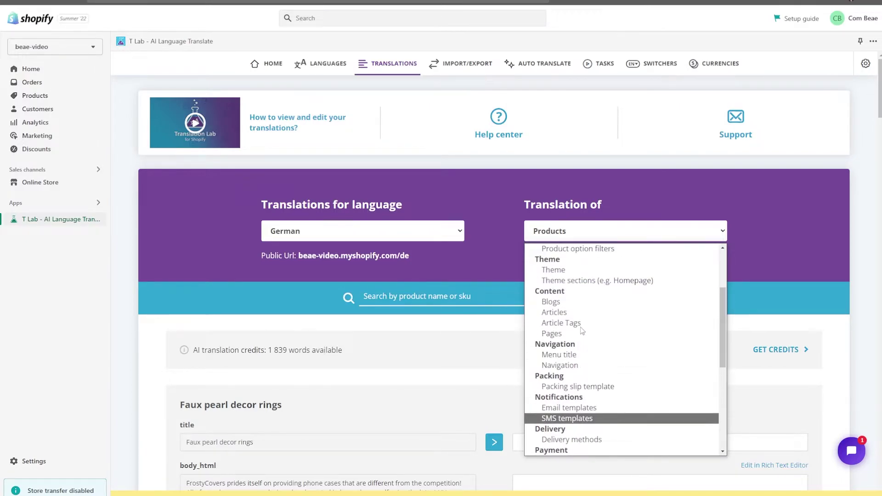
{"action": "scroll", "coordinate": [582, 329], "scroll_direction": "up", "scroll_amount": 1}
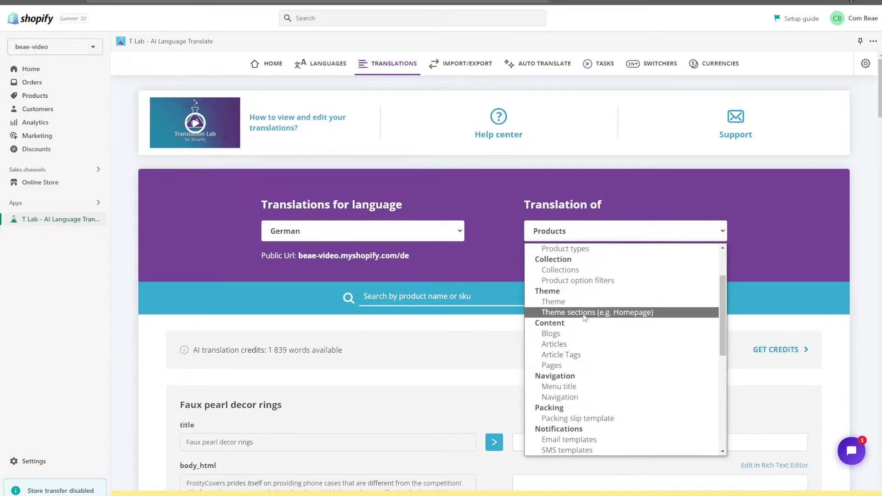
{"action": "left_click", "coordinate": [626, 314]}
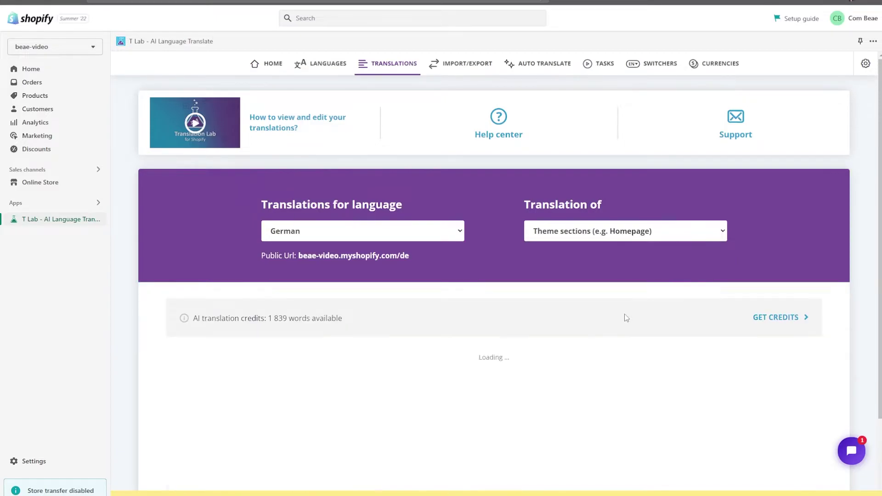
Show the translatable texts of the Beae-Mhp resource in the Dawn theme
{"action": "scroll", "coordinate": [592, 266], "scroll_direction": "down", "scroll_amount": 1}
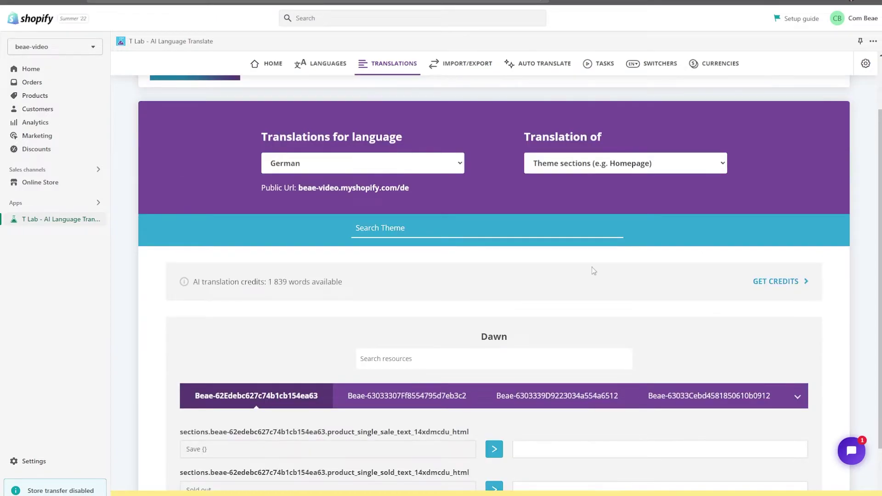
{"action": "scroll", "coordinate": [592, 271], "scroll_direction": "down", "scroll_amount": 1}
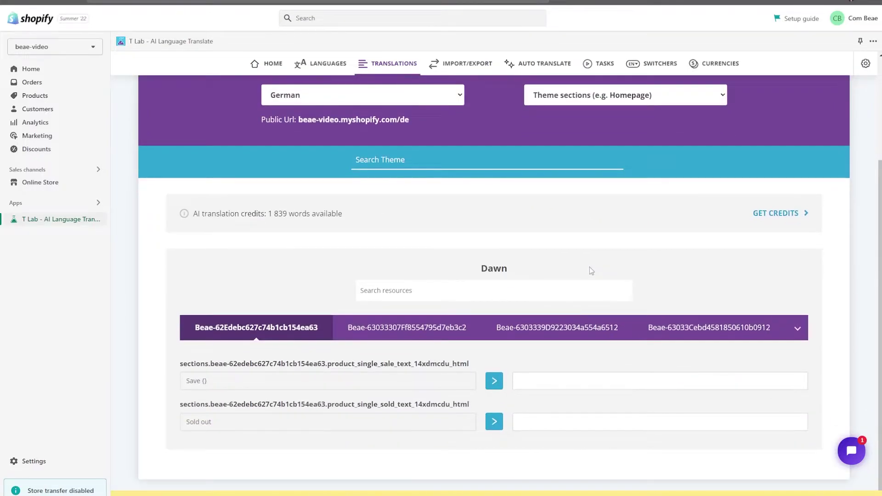
{"action": "left_click", "coordinate": [802, 338]}
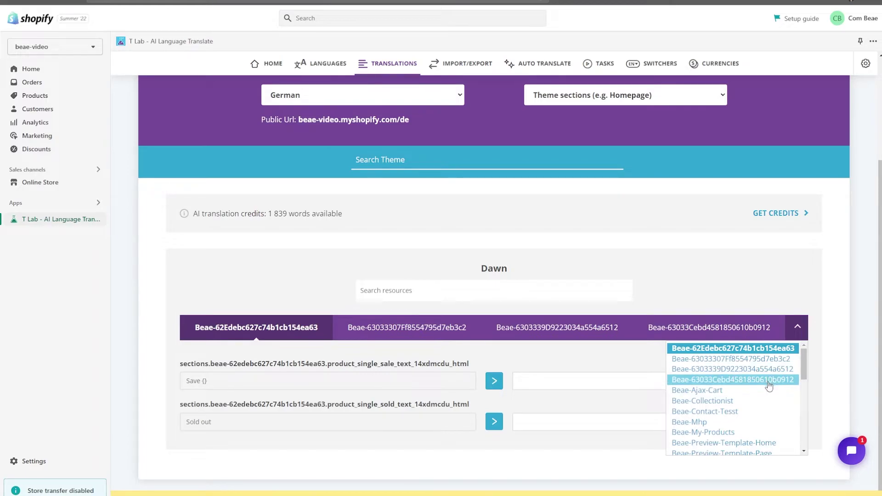
{"action": "scroll", "coordinate": [770, 387], "scroll_direction": "down", "scroll_amount": 1}
{"action": "scroll", "coordinate": [770, 387], "scroll_direction": "down", "scroll_amount": 4}
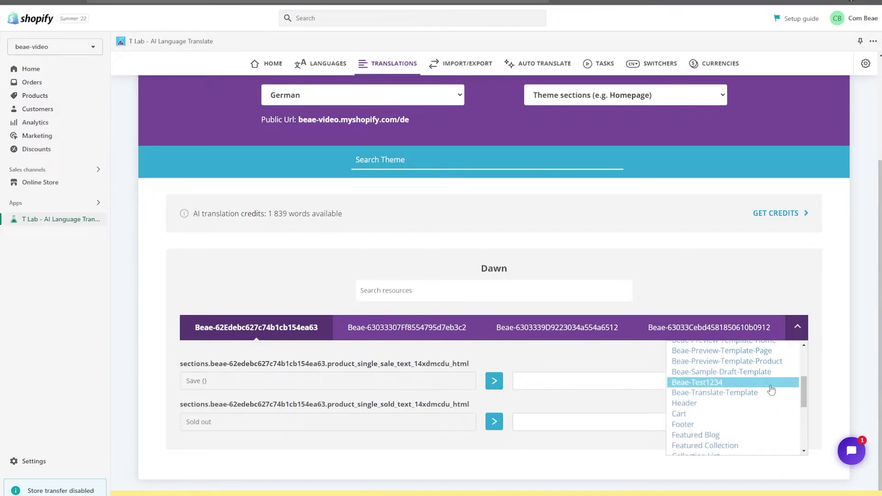
{"action": "scroll", "coordinate": [771, 390], "scroll_direction": "up", "scroll_amount": 4}
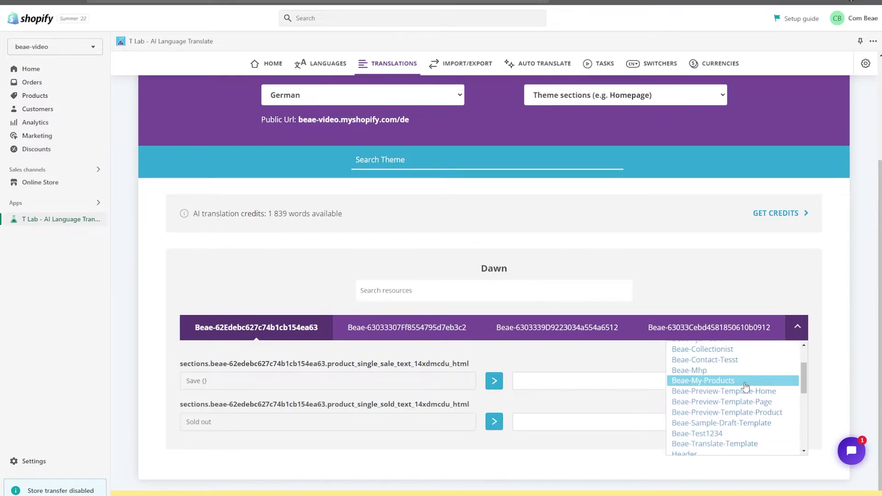
{"action": "left_click", "coordinate": [708, 372]}
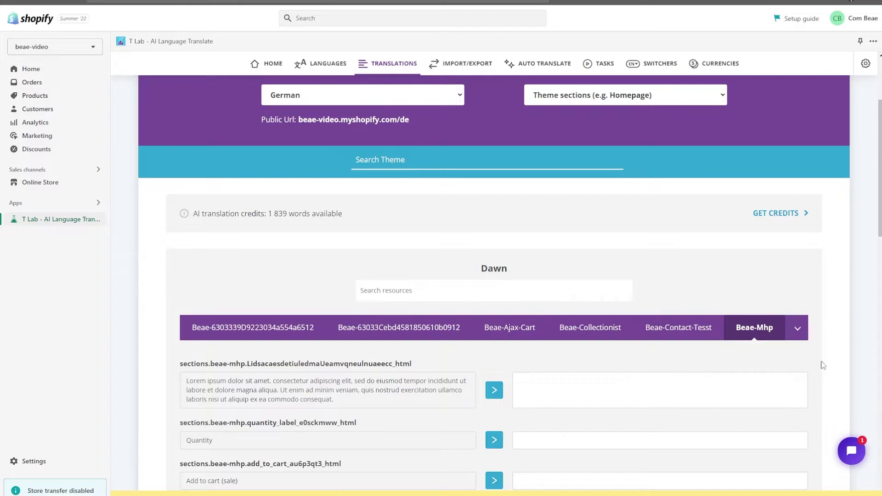
Generate the automatic German translation of the Lorem ipsum paragraph in the Beae-Mhp section
{"action": "scroll", "coordinate": [862, 321], "scroll_direction": "down", "scroll_amount": 6}
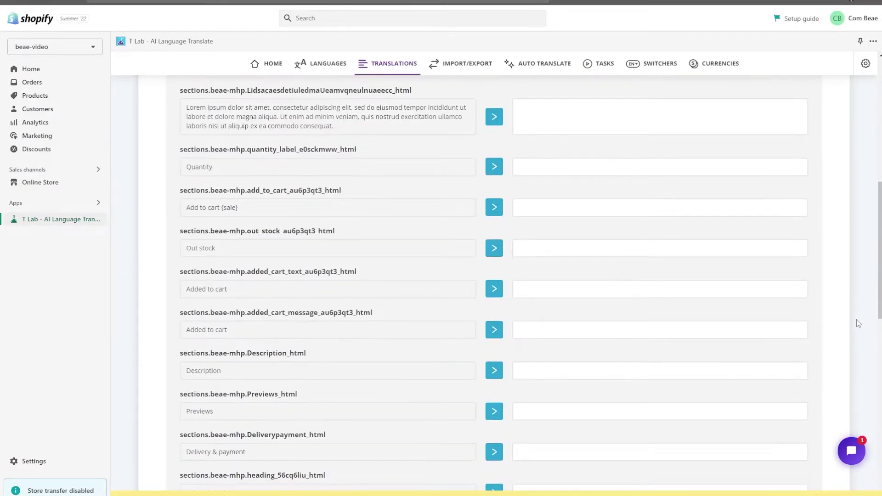
{"action": "scroll", "coordinate": [153, 177], "scroll_direction": "down", "scroll_amount": 7}
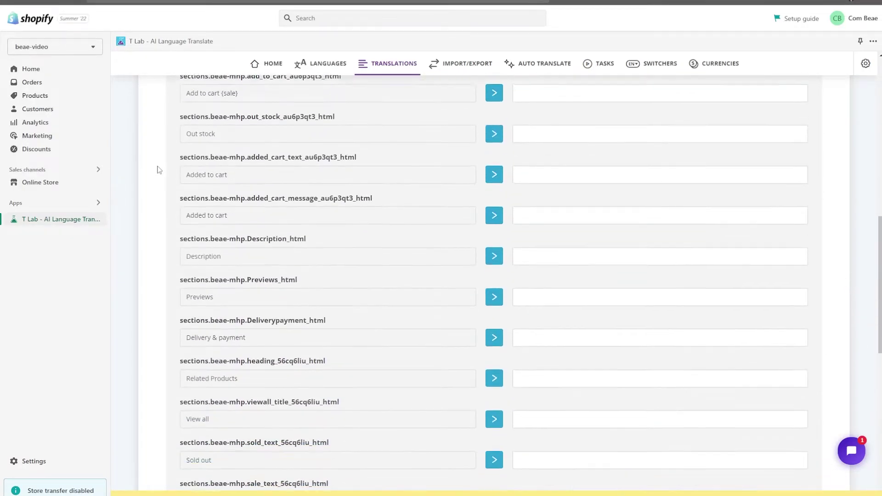
{"action": "scroll", "coordinate": [152, 180], "scroll_direction": "down", "scroll_amount": 6}
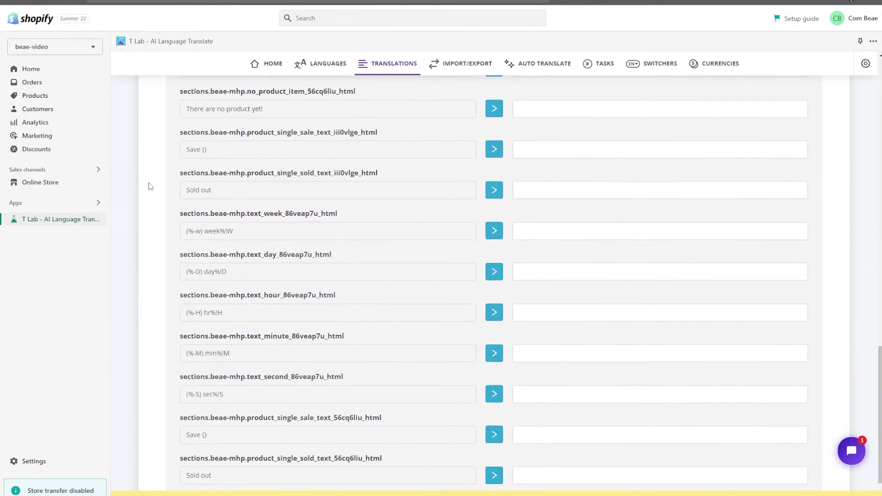
{"action": "scroll", "coordinate": [776, 158], "scroll_direction": "up", "scroll_amount": 9}
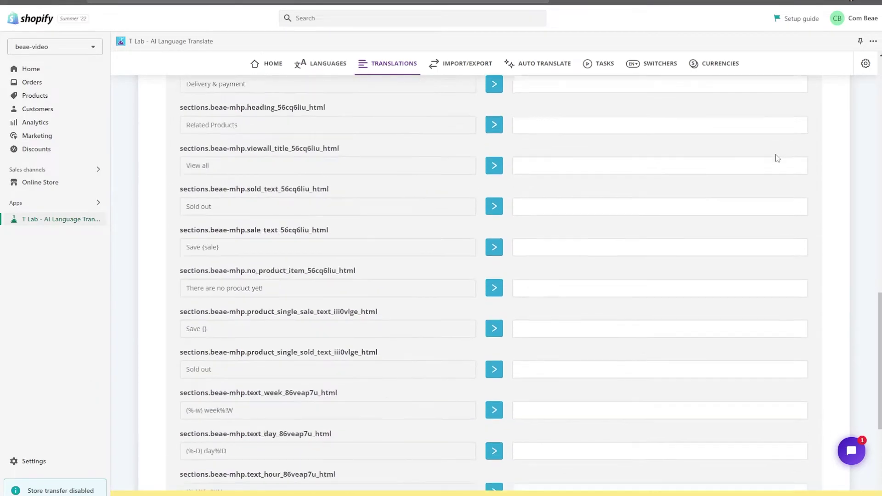
{"action": "scroll", "coordinate": [777, 158], "scroll_direction": "up", "scroll_amount": 6}
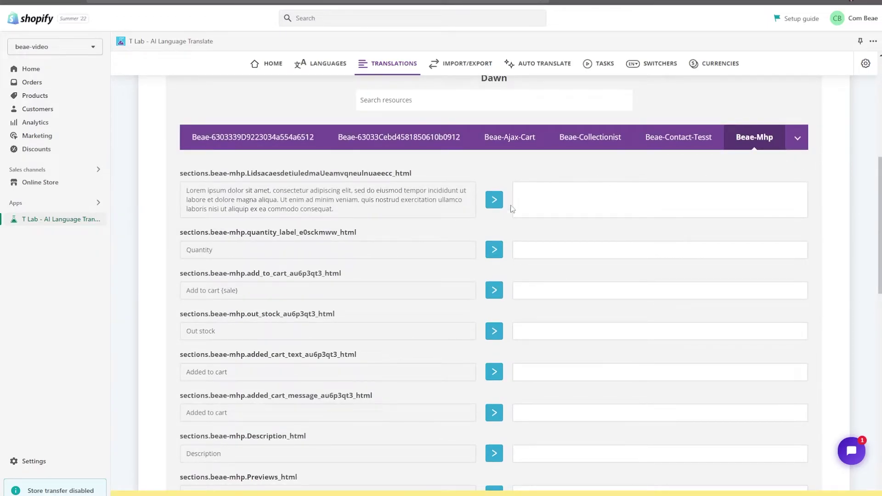
{"action": "left_click", "coordinate": [496, 208]}
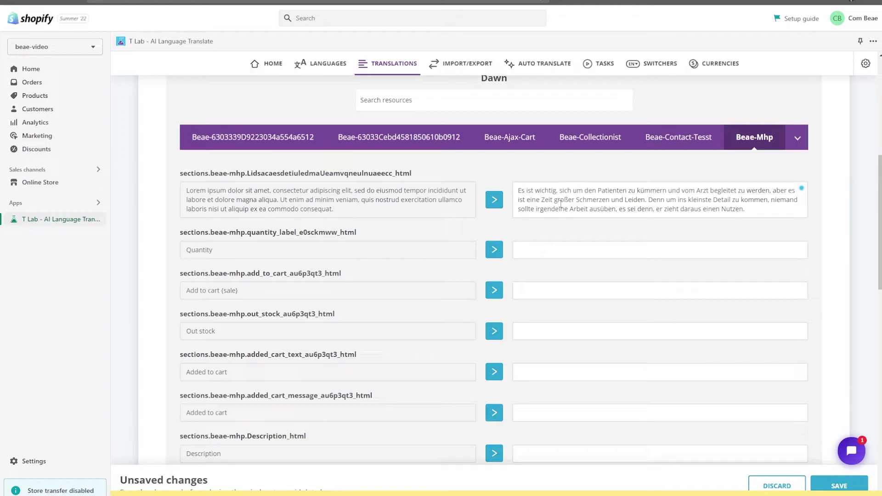
{"action": "scroll", "coordinate": [560, 204], "scroll_direction": "down", "scroll_amount": 2}
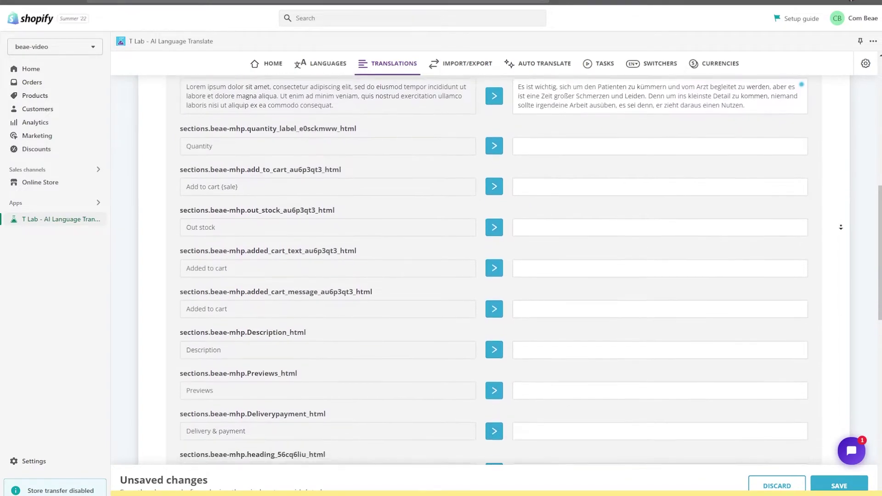
{"action": "scroll", "coordinate": [841, 227], "scroll_direction": "down", "scroll_amount": 3}
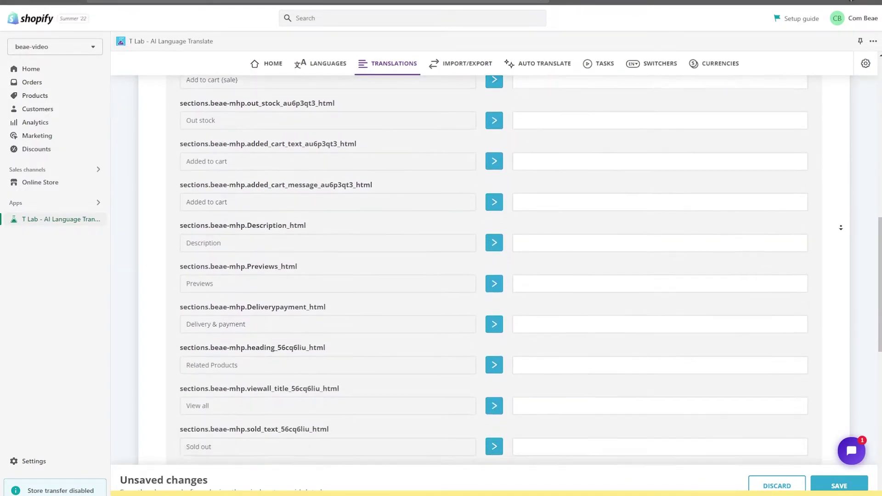
{"action": "scroll", "coordinate": [841, 227], "scroll_direction": "down", "scroll_amount": 1}
{"action": "scroll", "coordinate": [843, 231], "scroll_direction": "up", "scroll_amount": 6}
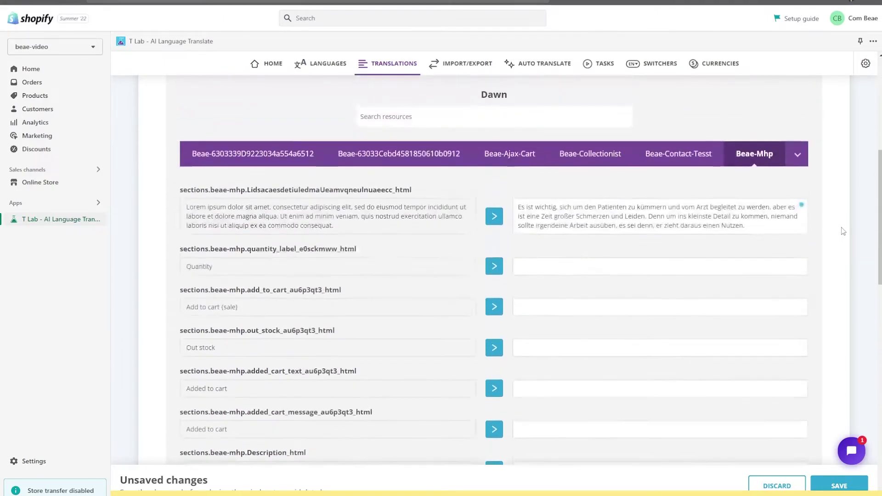
Look through the remaining translatable texts of the Beae-Mhp section, down to the countdown and sold-out labels
{"action": "scroll", "coordinate": [843, 232], "scroll_direction": "down", "scroll_amount": 6}
{"action": "scroll", "coordinate": [843, 232], "scroll_direction": "down", "scroll_amount": 3}
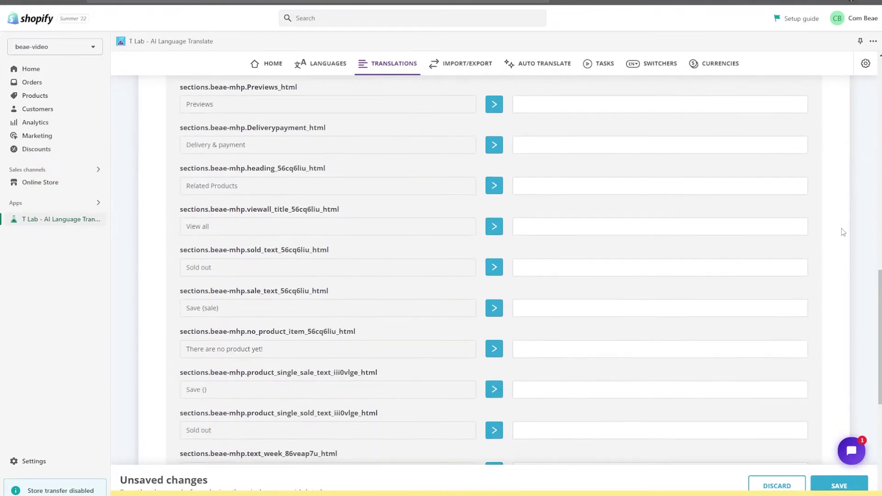
{"action": "scroll", "coordinate": [482, 248], "scroll_direction": "down", "scroll_amount": 4}
{"action": "scroll", "coordinate": [207, 259], "scroll_direction": "down", "scroll_amount": 2}
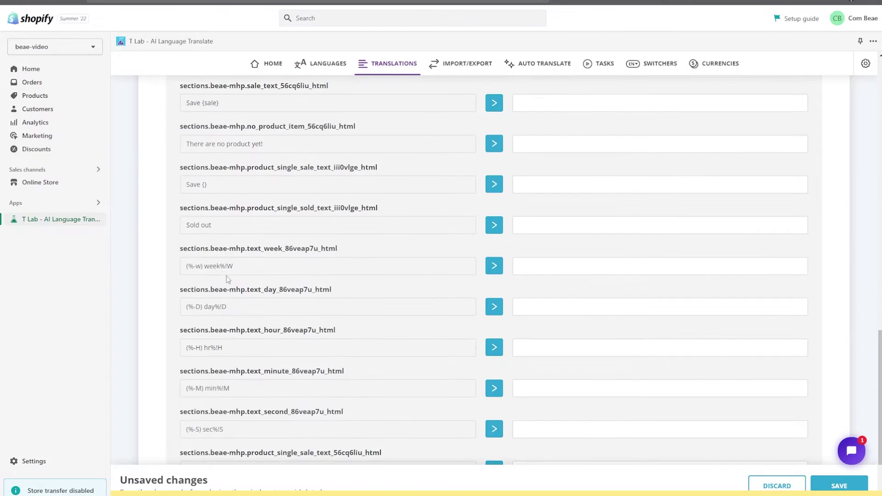
{"action": "scroll", "coordinate": [234, 312], "scroll_direction": "down", "scroll_amount": 2}
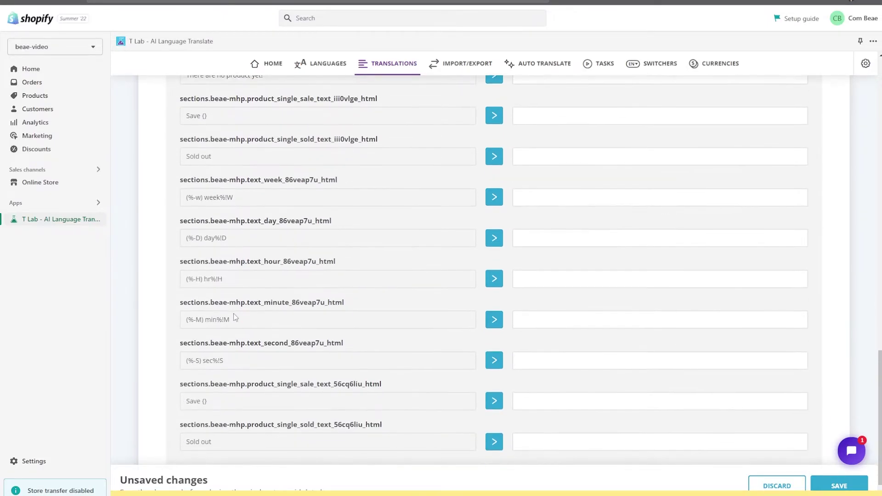
{"action": "scroll", "coordinate": [282, 370], "scroll_direction": "up", "scroll_amount": 5}
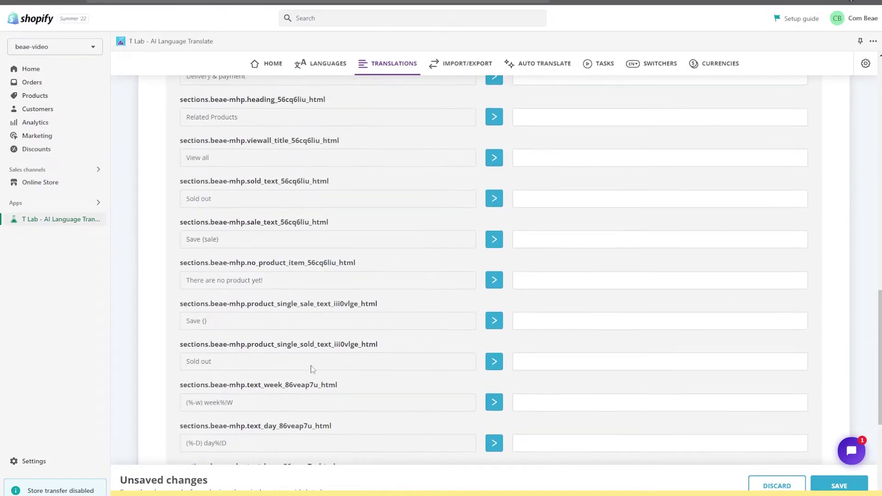
Generate automatic German translations for the Sold out, View all, Related Products, Delivery & payment and Previews texts
{"action": "scroll", "coordinate": [321, 363], "scroll_direction": "up", "scroll_amount": 3}
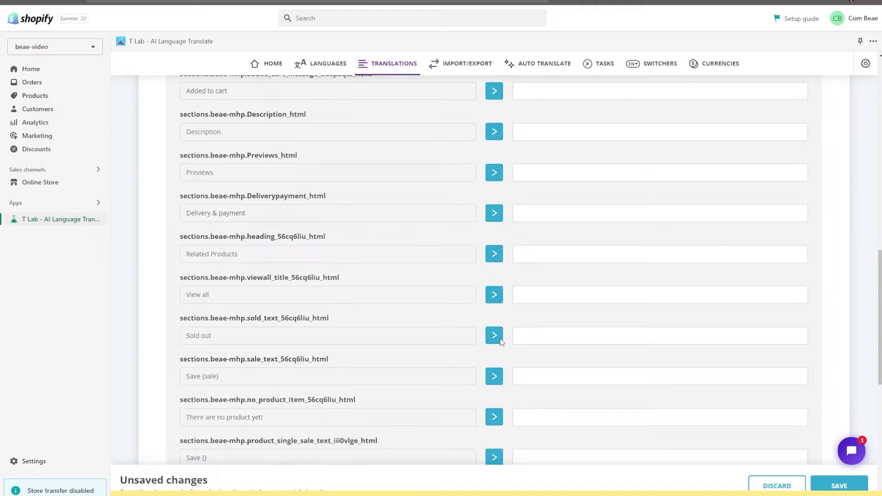
{"action": "left_click", "coordinate": [495, 340]}
{"action": "left_click", "coordinate": [495, 298]}
{"action": "left_click", "coordinate": [495, 253]}
{"action": "scroll", "coordinate": [495, 257], "scroll_direction": "up", "scroll_amount": 2}
{"action": "left_click", "coordinate": [495, 281]}
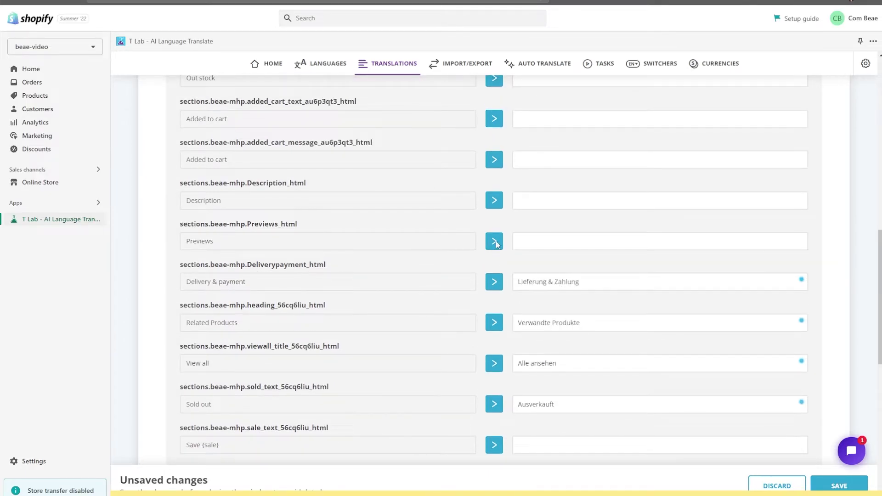
{"action": "left_click", "coordinate": [496, 241]}
{"action": "scroll", "coordinate": [496, 241], "scroll_direction": "up", "scroll_amount": 4}
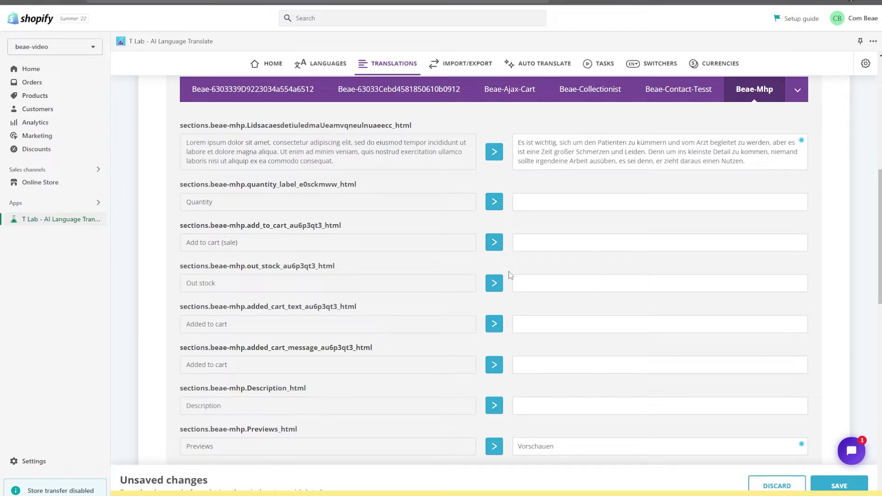
Review the German texts of the Beae-Mhp section, save the translations and dismiss the confirmation
{"action": "middle_click", "coordinate": [833, 168]}
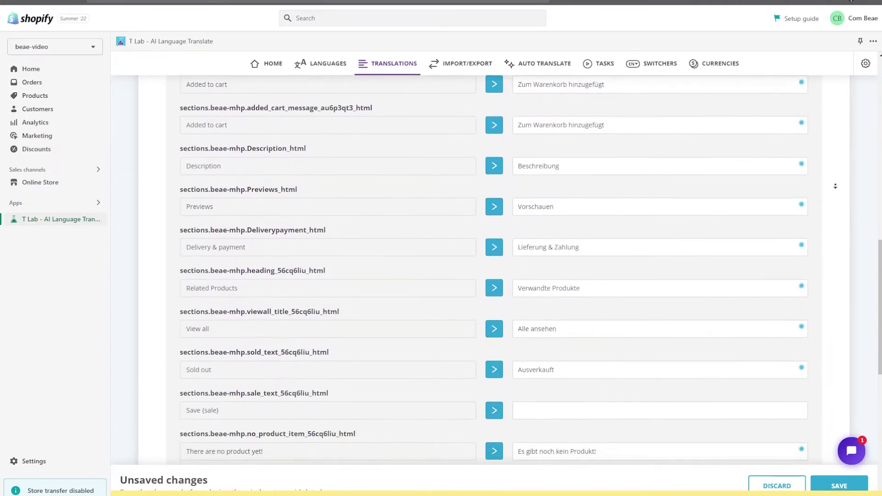
{"action": "middle_click", "coordinate": [835, 186]}
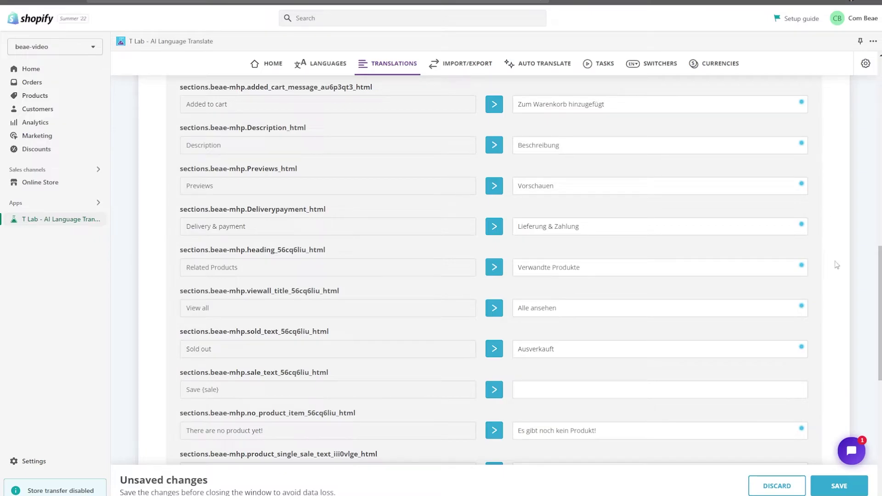
{"action": "left_click", "coordinate": [837, 494]}
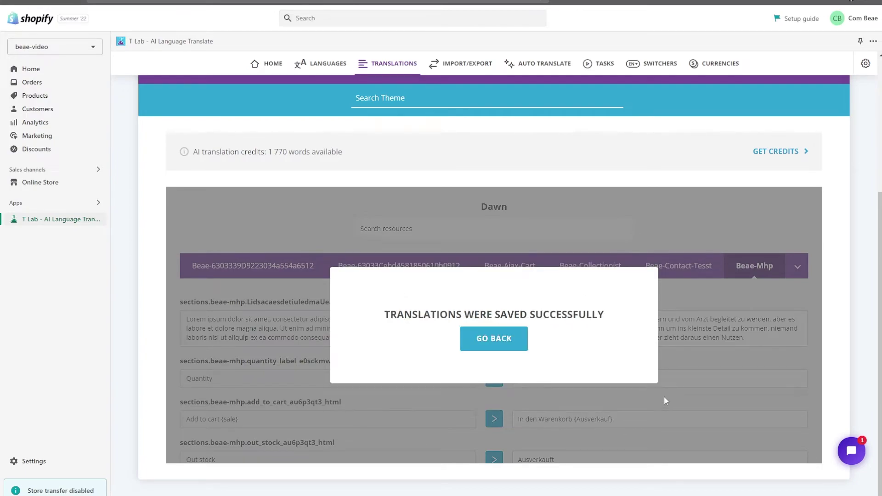
{"action": "left_click", "coordinate": [505, 346]}
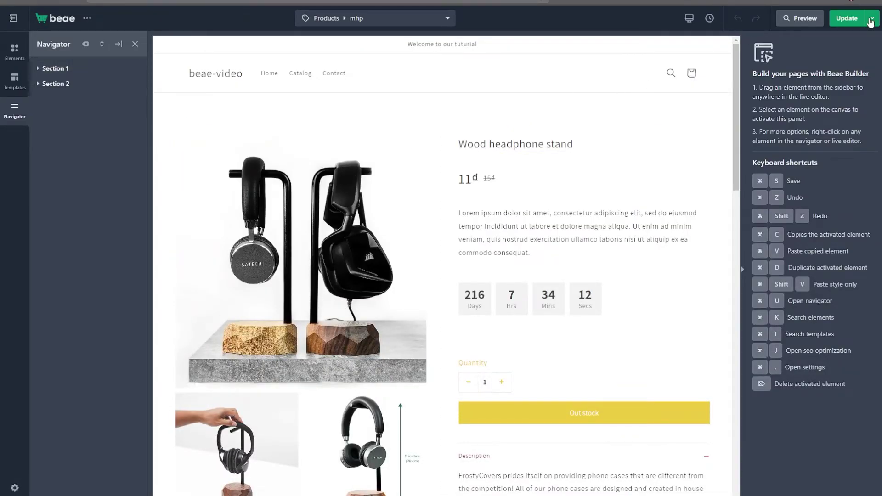
Switch to Beae Builder, update the mhp product template and view its storefront page in German
{"action": "left_click", "coordinate": [846, 18]}
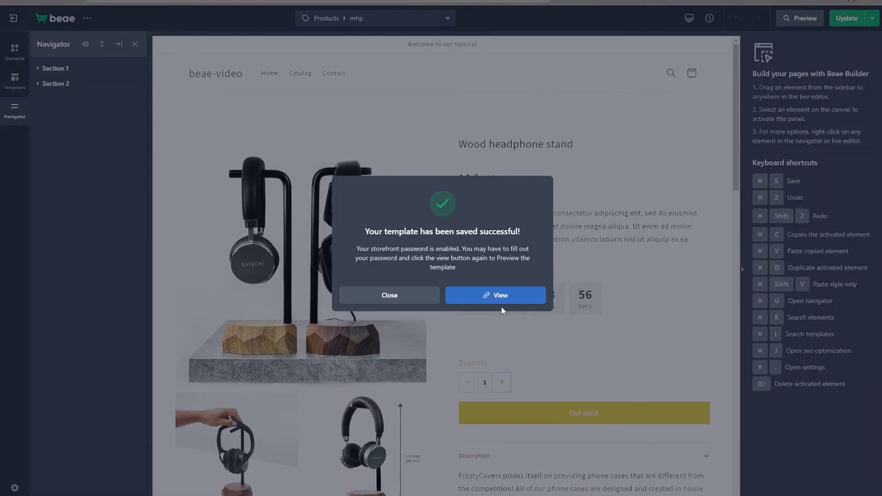
{"action": "left_click", "coordinate": [499, 300]}
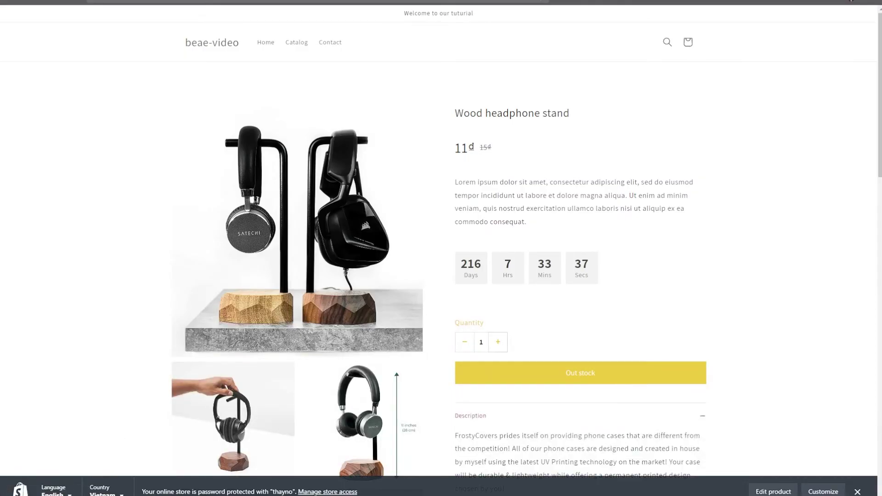
{"action": "left_click", "coordinate": [55, 491]}
{"action": "left_click", "coordinate": [54, 467]}
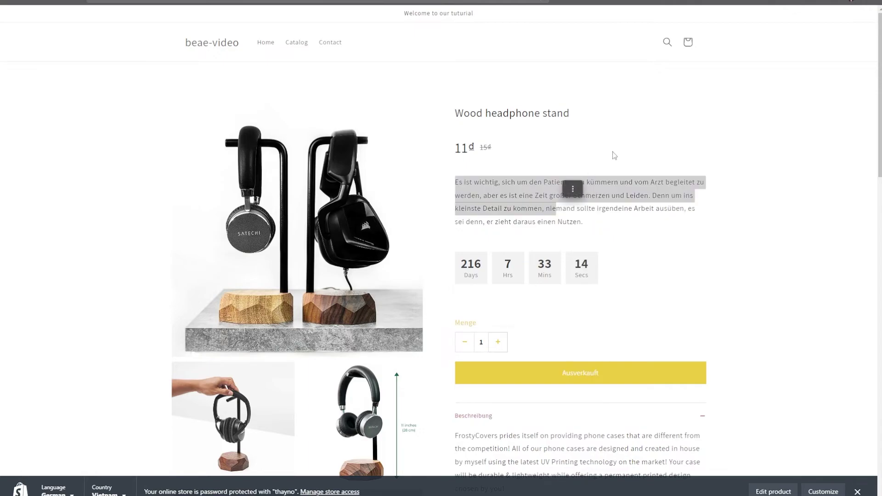
Examine the German texts on the Wood headphone stand storefront page, from the product description to the related products
{"action": "left_click_drag", "start_coordinate": [456, 182], "coordinate": [580, 223]}
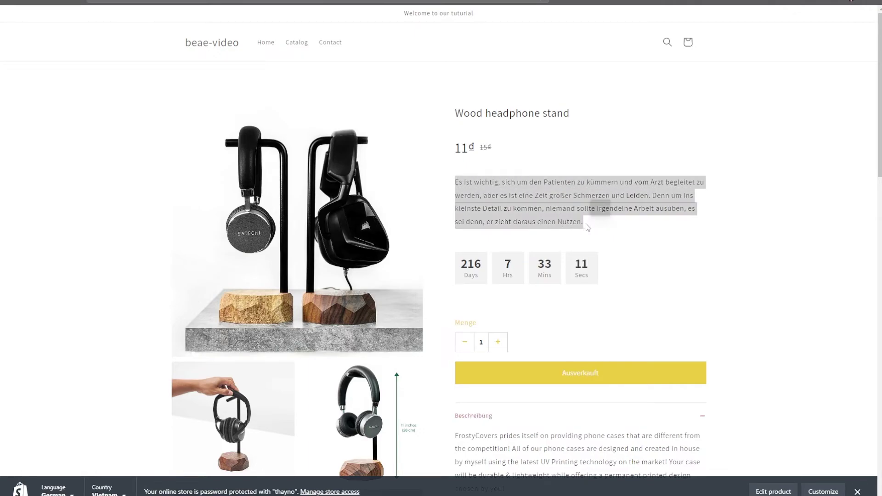
{"action": "left_click", "coordinate": [601, 239]}
{"action": "scroll", "coordinate": [611, 238], "scroll_direction": "down", "scroll_amount": 2}
{"action": "scroll", "coordinate": [610, 238], "scroll_direction": "down", "scroll_amount": 2}
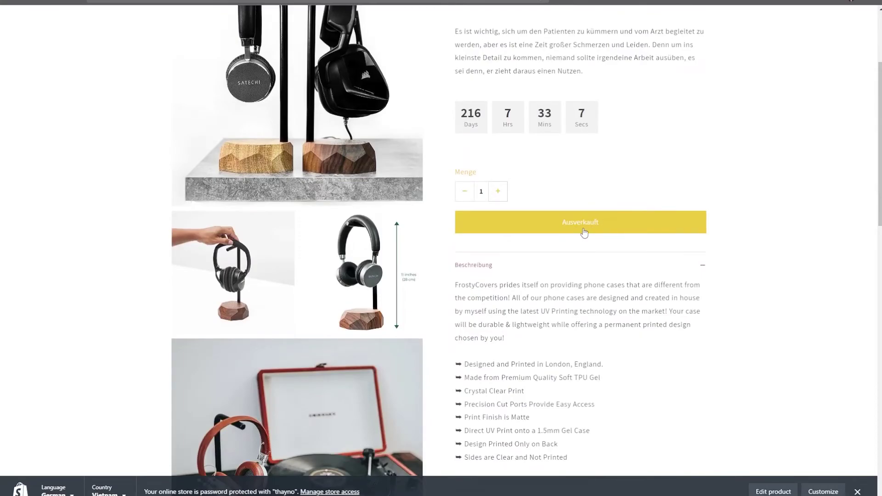
{"action": "scroll", "coordinate": [585, 232], "scroll_direction": "down", "scroll_amount": 15}
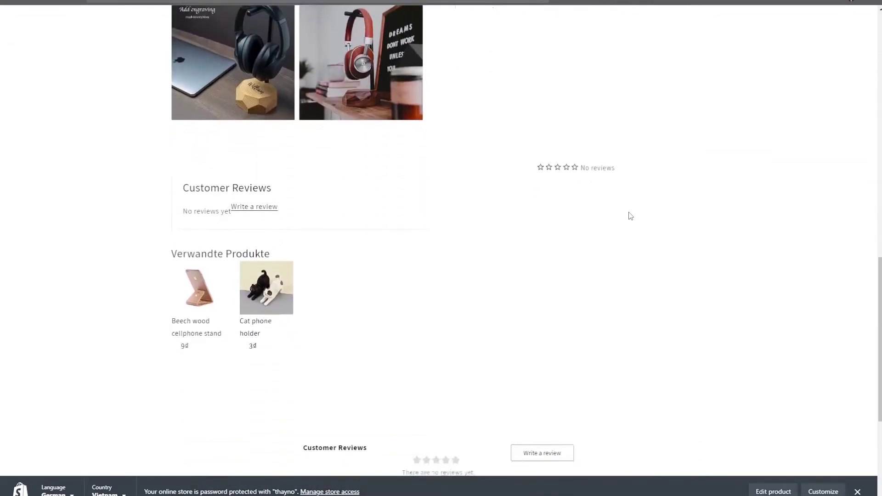
{"action": "scroll", "coordinate": [628, 215], "scroll_direction": "up", "scroll_amount": 10}
{"action": "scroll", "coordinate": [630, 216], "scroll_direction": "up", "scroll_amount": 8}
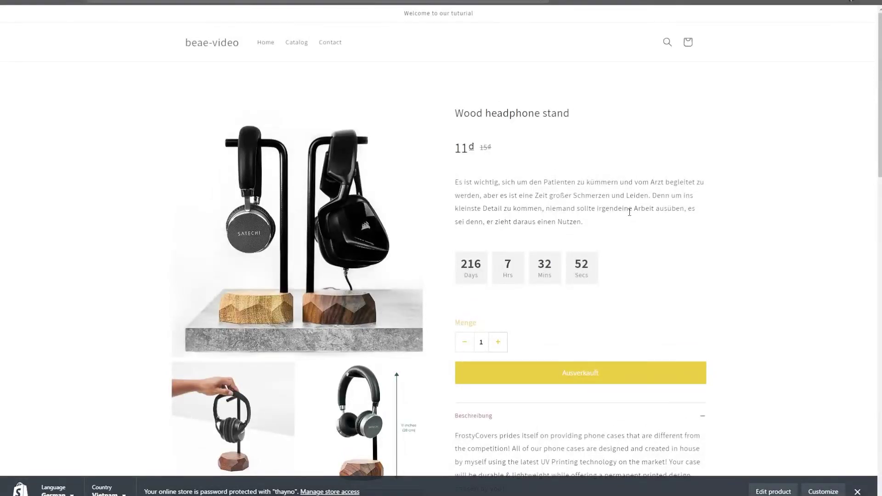